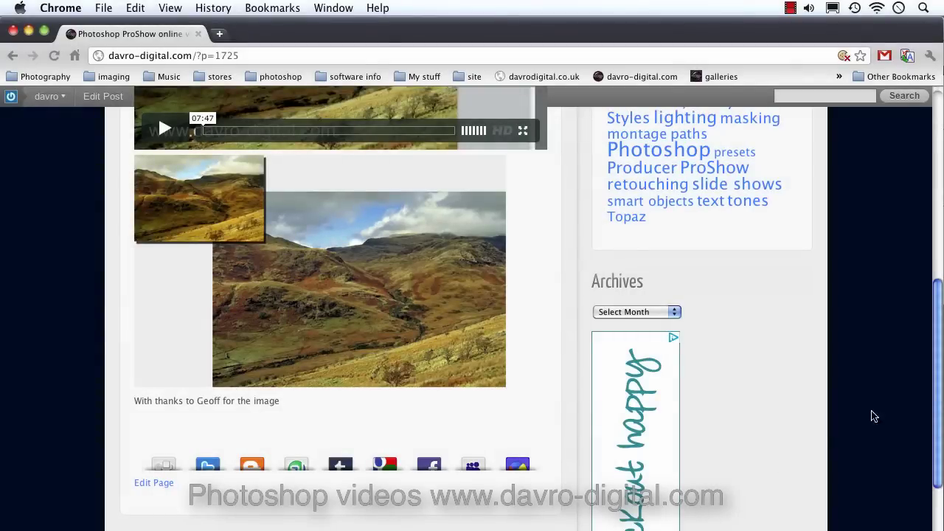
# Bring up the harbour boat photo in Photoshop, duplicate Background onto Layer 1, and open the Image menu
pyautogui.moveTo(937, 406); pyautogui.dragTo(908, 299)
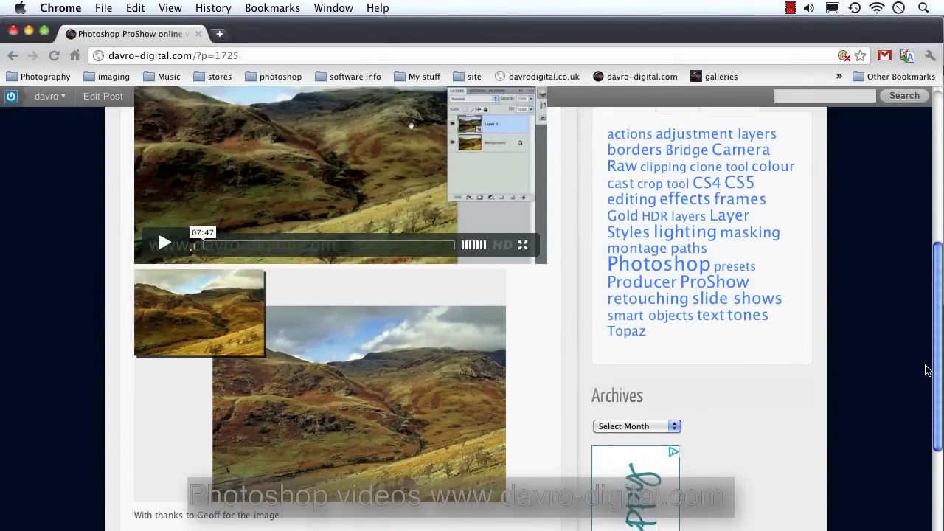
pyautogui.scroll(2, 909, 299)
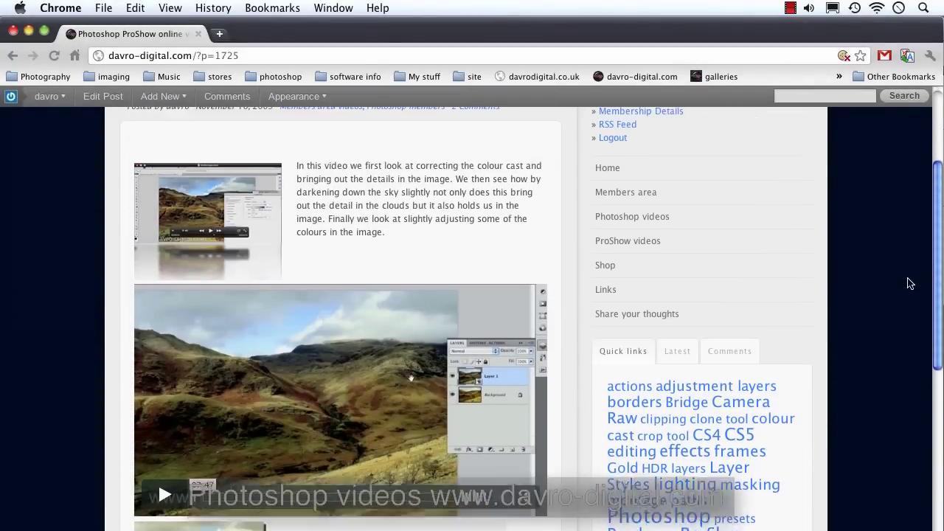
pyautogui.scroll(2, 913, 276)
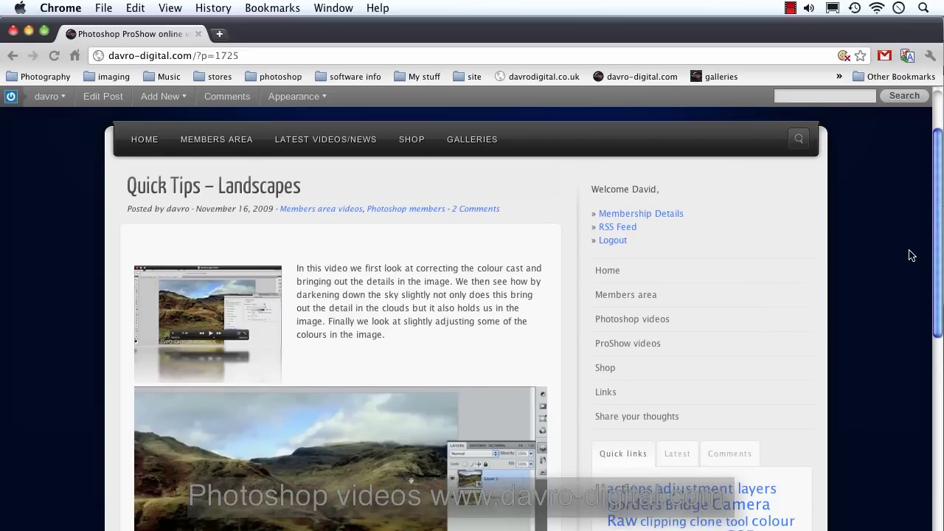
pyautogui.scroll(-1, 912, 254)
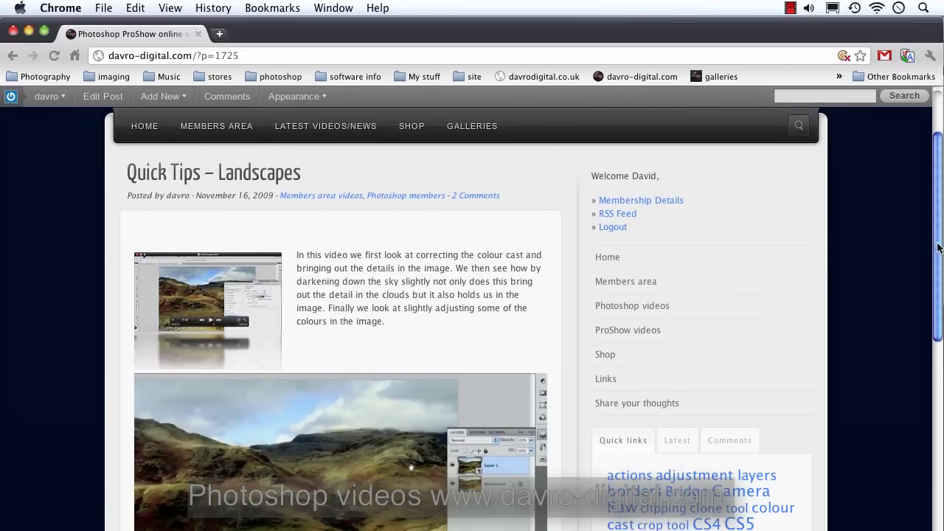
pyautogui.moveTo(939, 252); pyautogui.dragTo(920, 322)
pyautogui.scroll(-1, 914, 331)
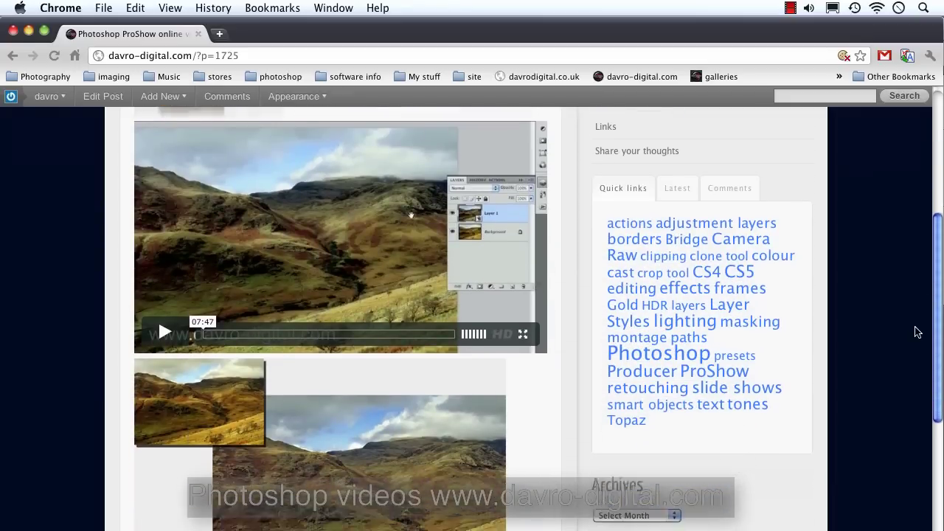
pyautogui.scroll(-1, 910, 341)
pyautogui.scroll(-1, 910, 354)
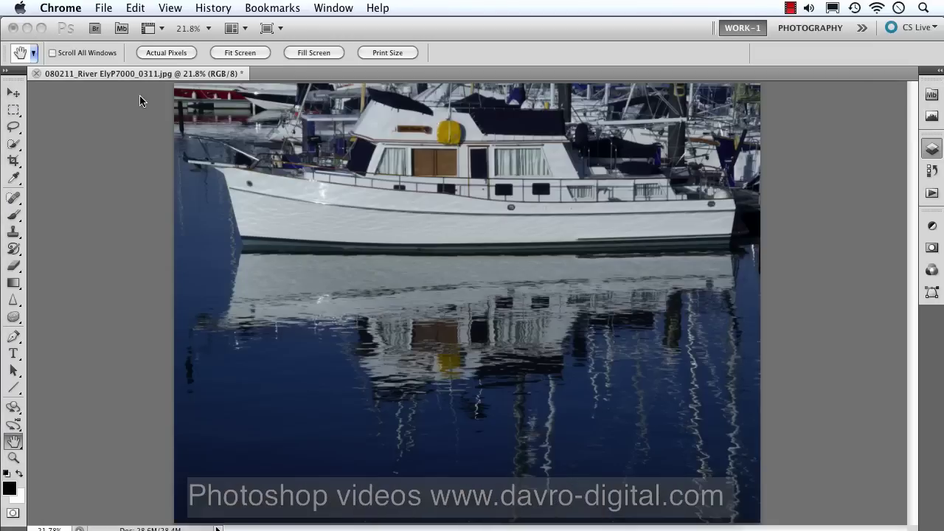
pyautogui.click(139, 101)
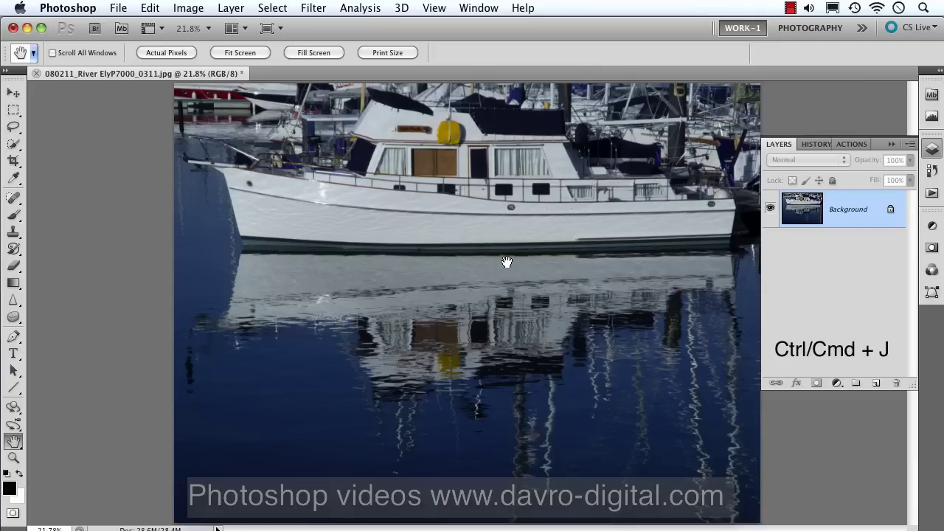
pyautogui.hotkey('ctrl', 'j')
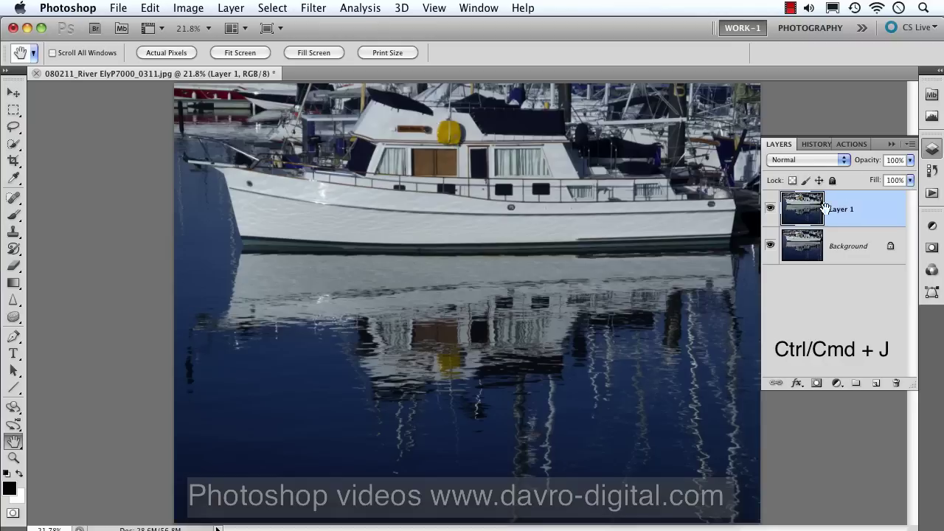
pyautogui.click(189, 8)
pyautogui.moveTo(214, 54)
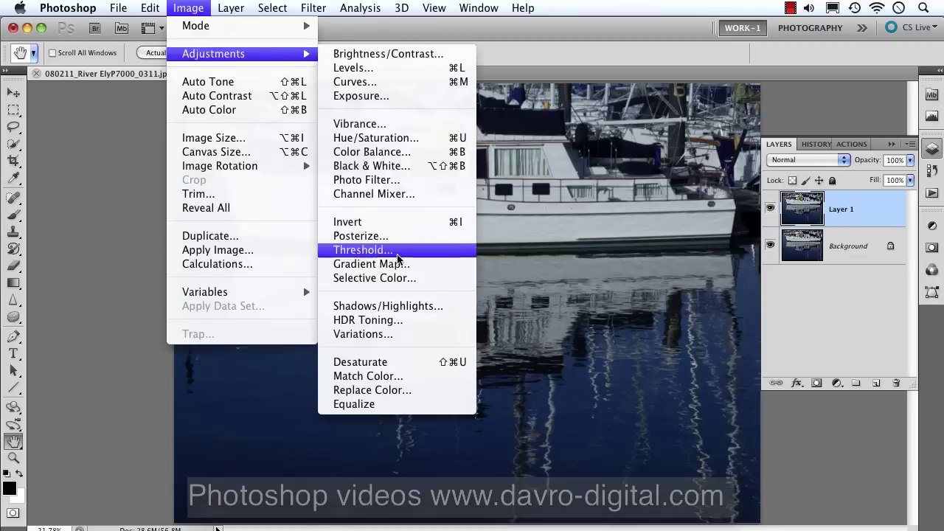
# Open Match Color on Layer 1, tick Neutralize, set Fade to 51 and Color Intensity to 33
pyautogui.click(410, 377)
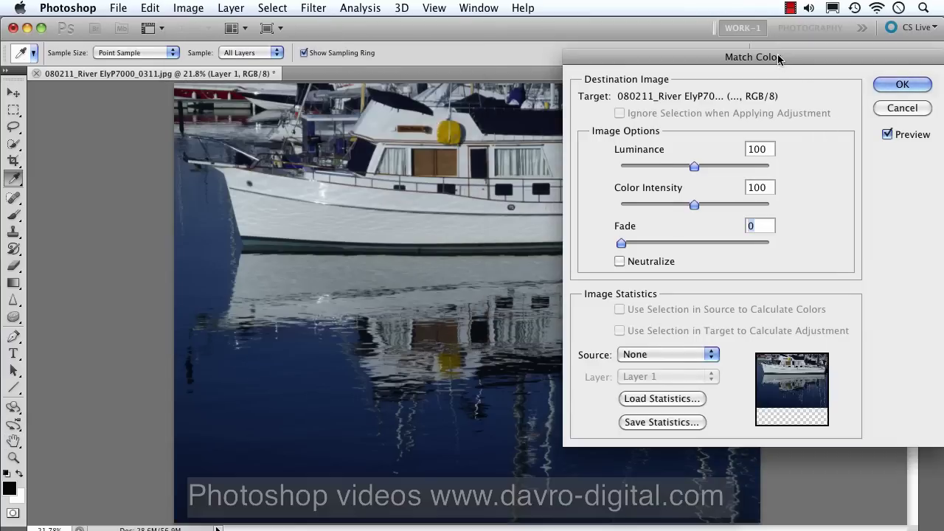
pyautogui.moveTo(790, 65); pyautogui.dragTo(914, 62)
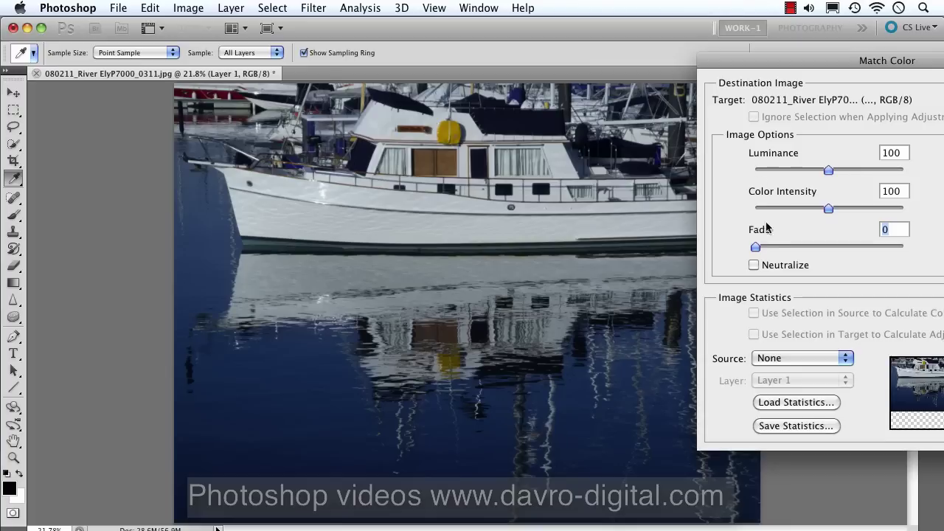
pyautogui.click(754, 265)
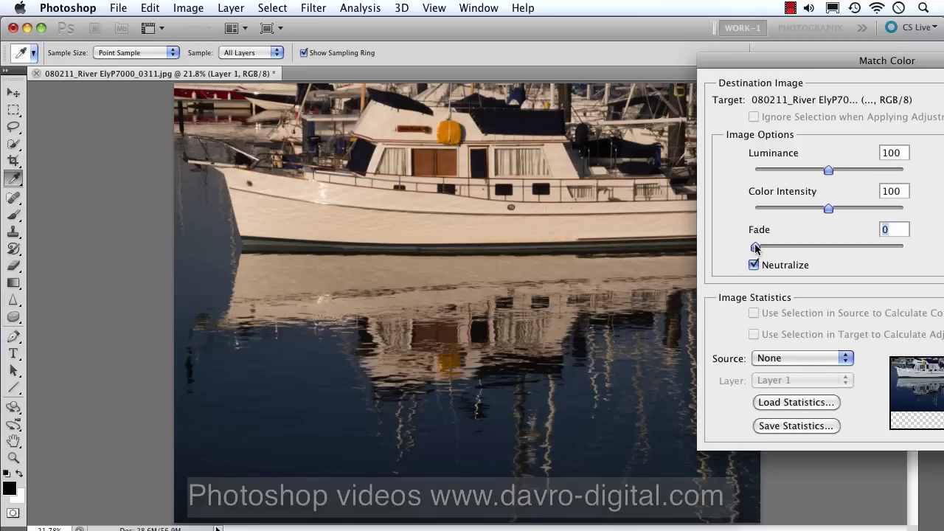
pyautogui.moveTo(755, 245); pyautogui.dragTo(905, 259)
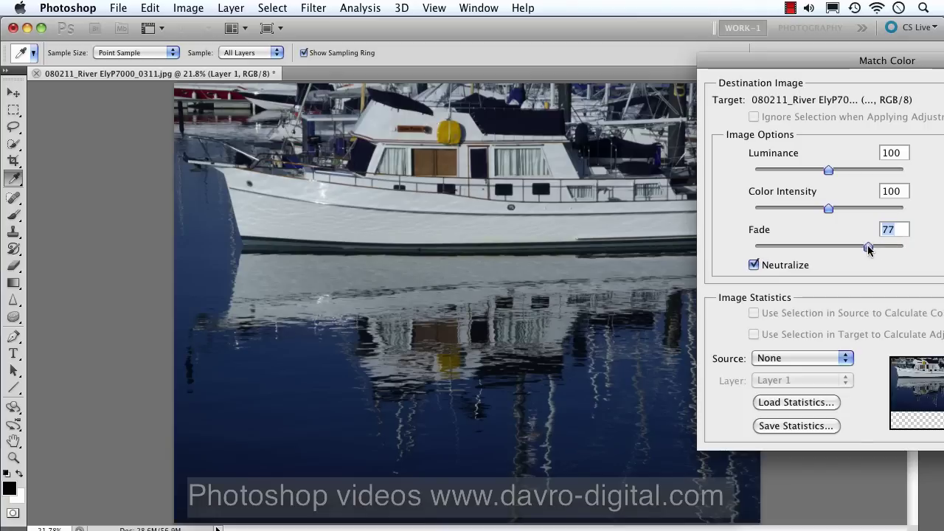
pyautogui.moveTo(869, 249); pyautogui.dragTo(830, 249)
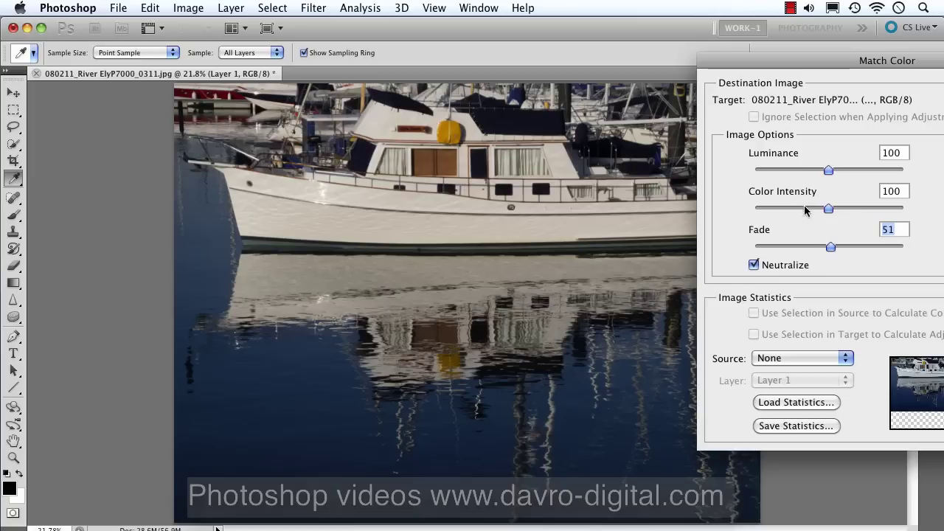
pyautogui.moveTo(827, 209); pyautogui.dragTo(779, 209)
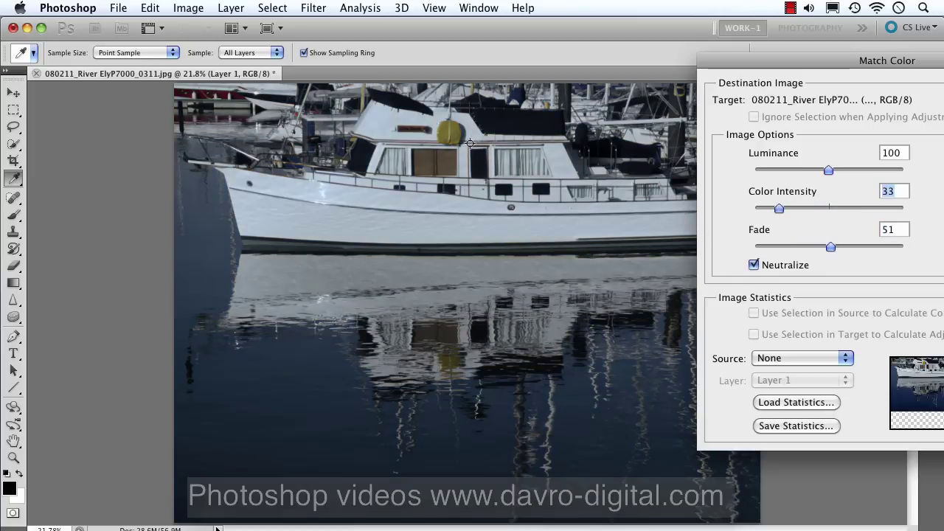
# Set Color Intensity 122, Luminance about 124 and Fade 54, then apply Match Color
pyautogui.moveTo(775, 210); pyautogui.dragTo(848, 213)
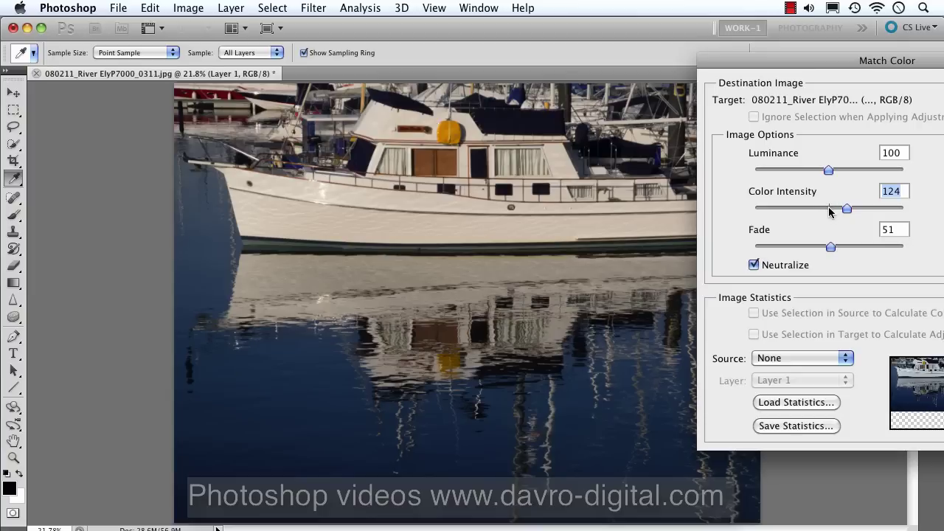
pyautogui.press('Down')
pyautogui.press('Down')
pyautogui.moveTo(845, 210); pyautogui.dragTo(843, 211)
pyautogui.press('Up')
pyautogui.press('Up')
pyautogui.press('Up')
pyautogui.moveTo(829, 171); pyautogui.dragTo(784, 171)
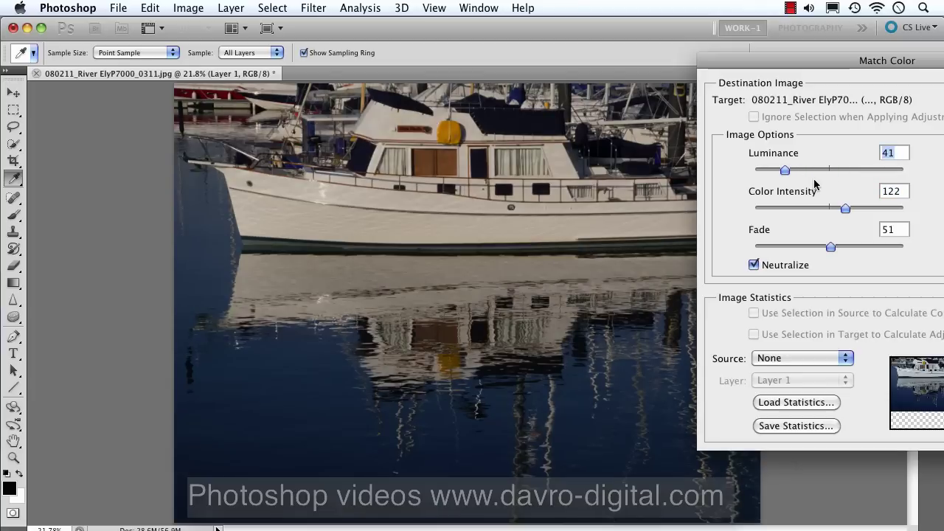
pyautogui.click(845, 170)
pyautogui.moveTo(845, 170); pyautogui.dragTo(846, 171)
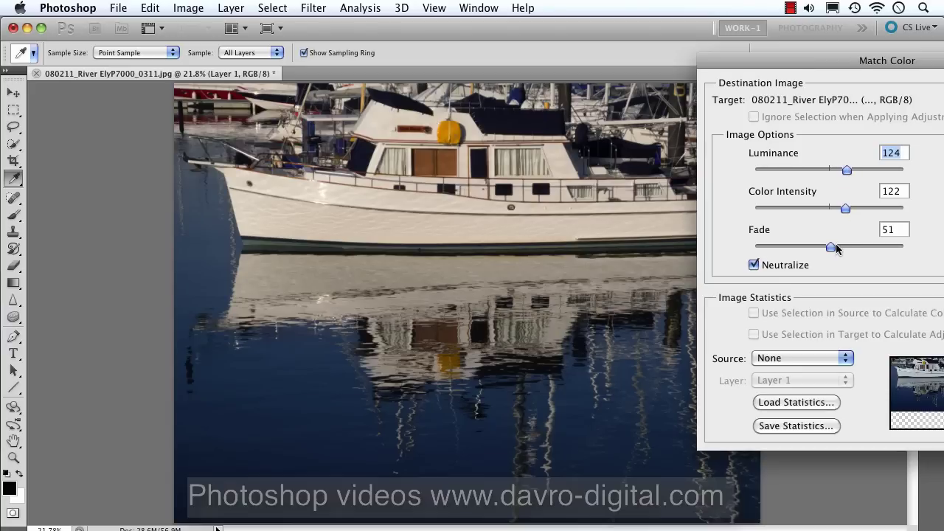
pyautogui.moveTo(832, 247); pyautogui.dragTo(834, 246)
pyautogui.press('Return')
pyautogui.press('h')
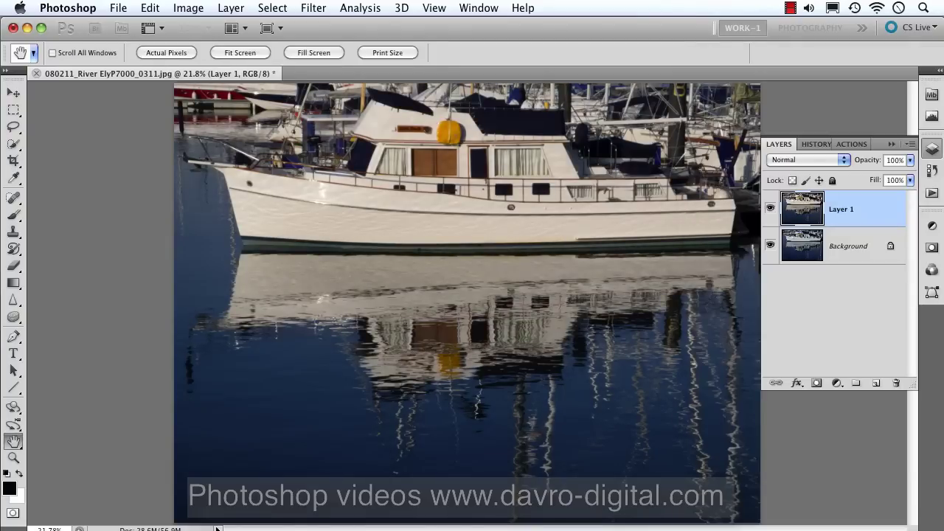
# Rename Layer 1 to 'match colour' in the Layers panel
pyautogui.doubleClick(844, 211)
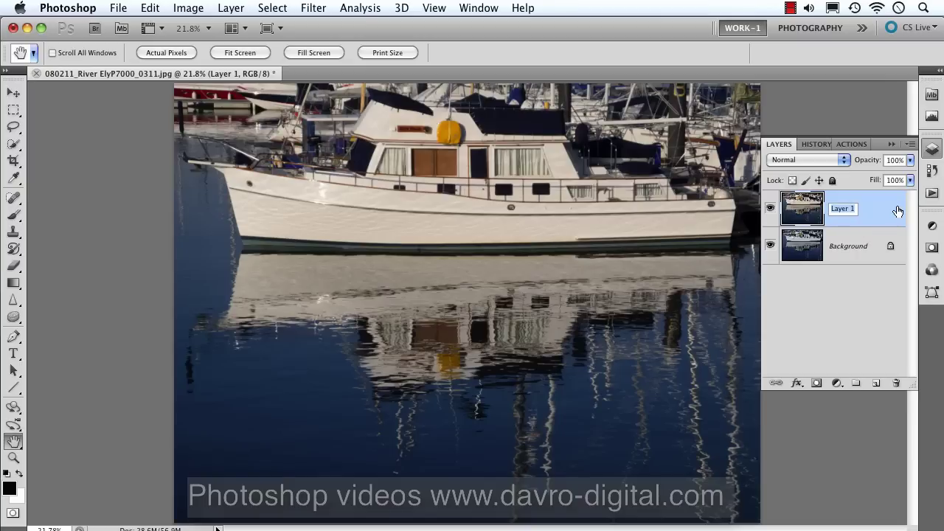
pyautogui.write('match colour')
pyautogui.press('Return')
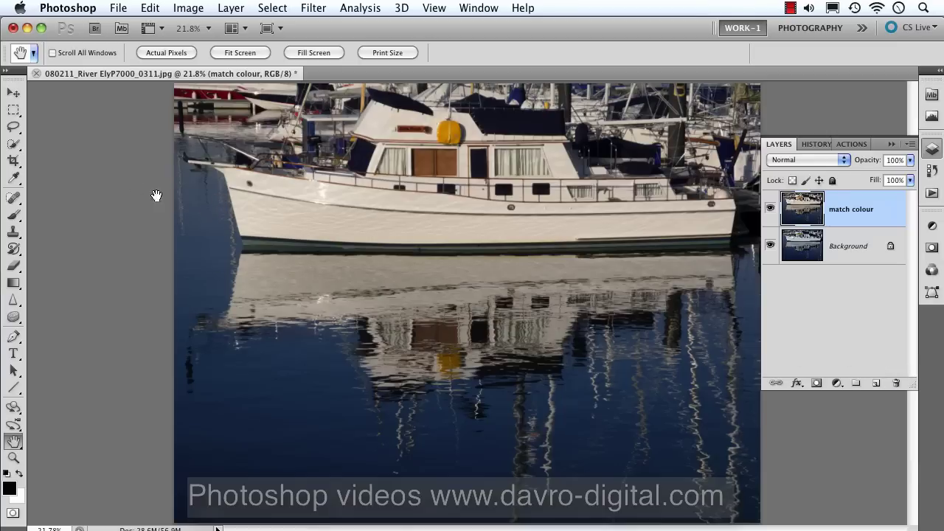
# Brush the dark water left of and below the boat with Quick Selection, then switch to subtract mode
pyautogui.click(13, 144)
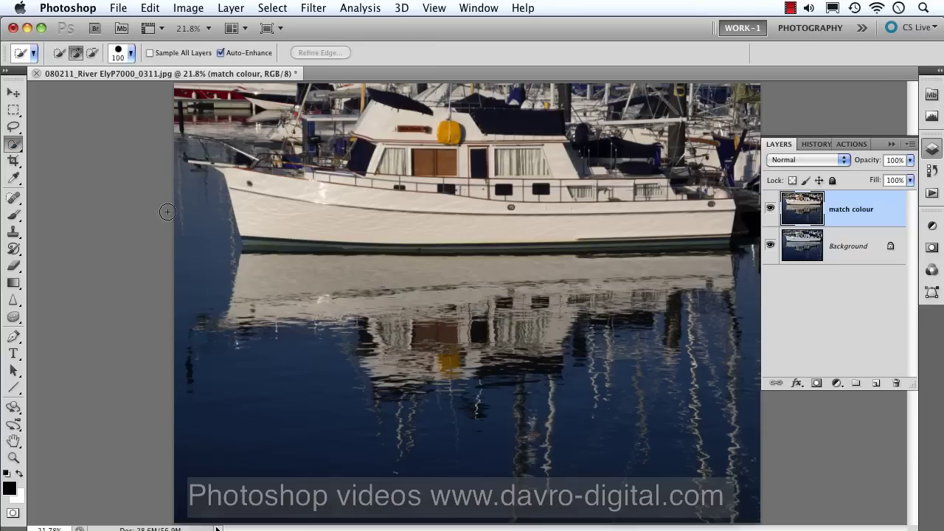
pyautogui.moveTo(202, 184)
pyautogui.mouseDown()
pyautogui.moveTo(460, 399)
pyautogui.moveTo(647, 451)
pyautogui.moveTo(723, 407)
pyautogui.moveTo(733, 265)
pyautogui.moveTo(315, 282)
pyautogui.mouseUp()
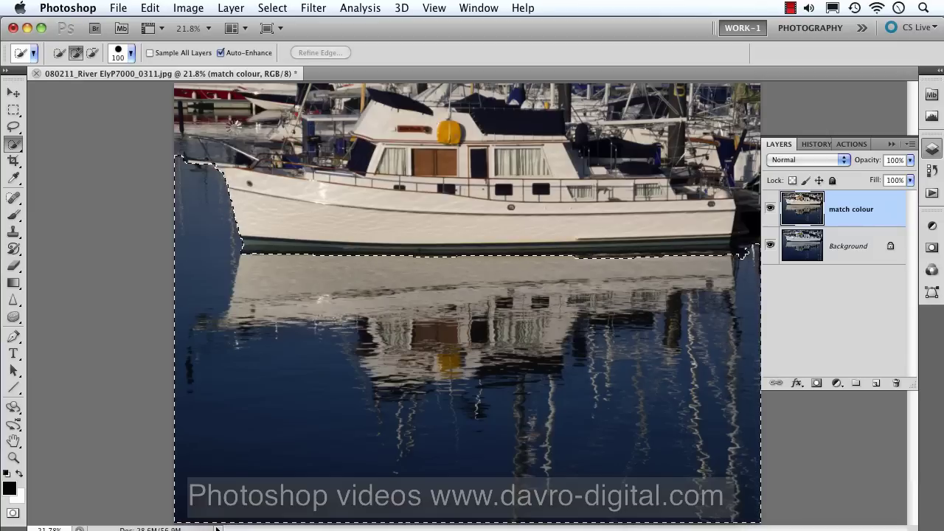
pyautogui.moveTo(230, 127)
pyautogui.mouseDown()
pyautogui.moveTo(189, 122)
pyautogui.moveTo(174, 237)
pyautogui.mouseUp()
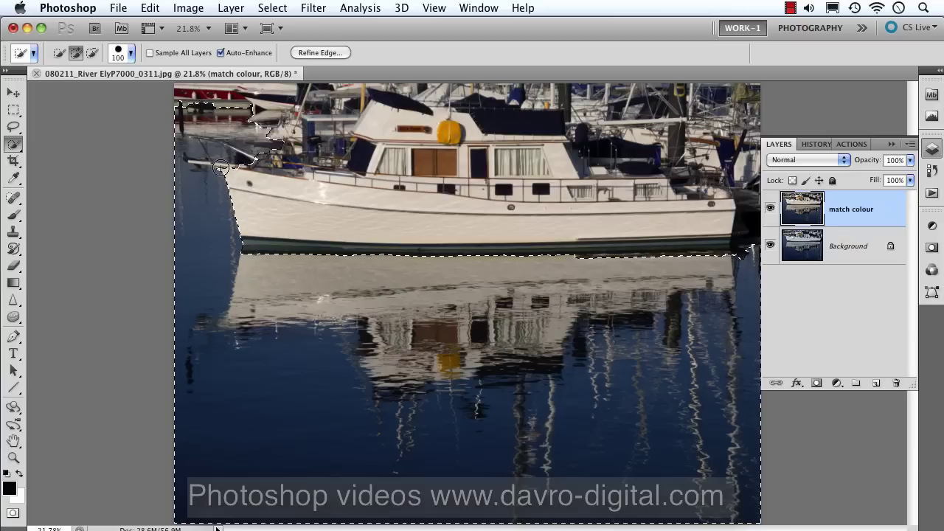
pyautogui.press('alt')
# Add a Levels adjustment layer masked to the selected water and show the Layers panel
pyautogui.click(836, 384)
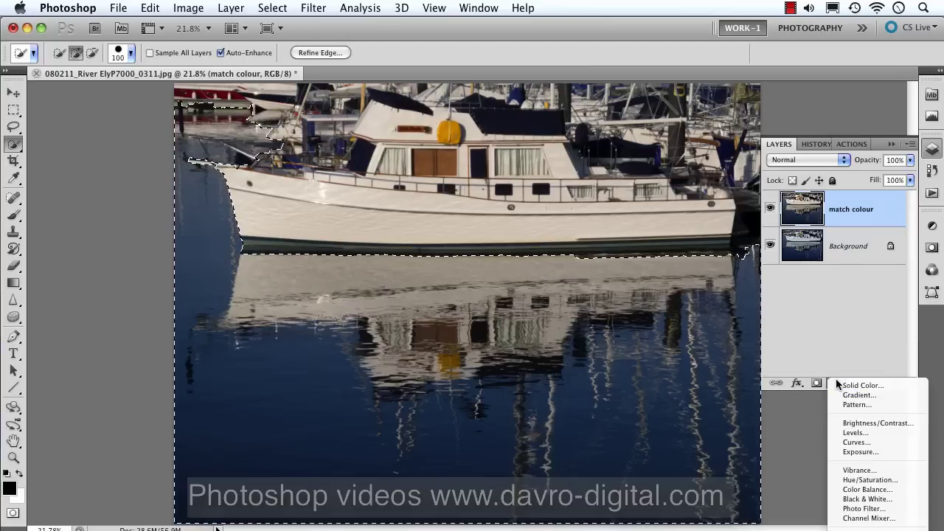
pyautogui.click(845, 434)
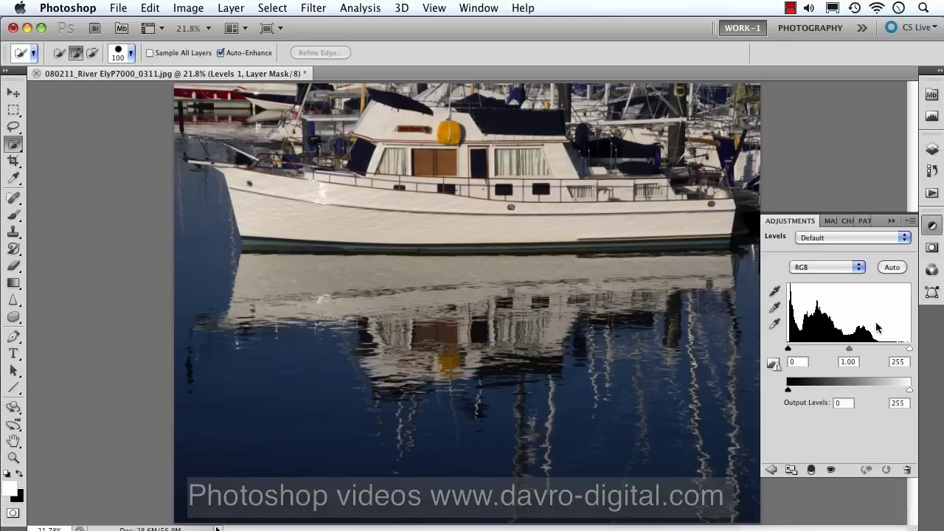
pyautogui.click(932, 149)
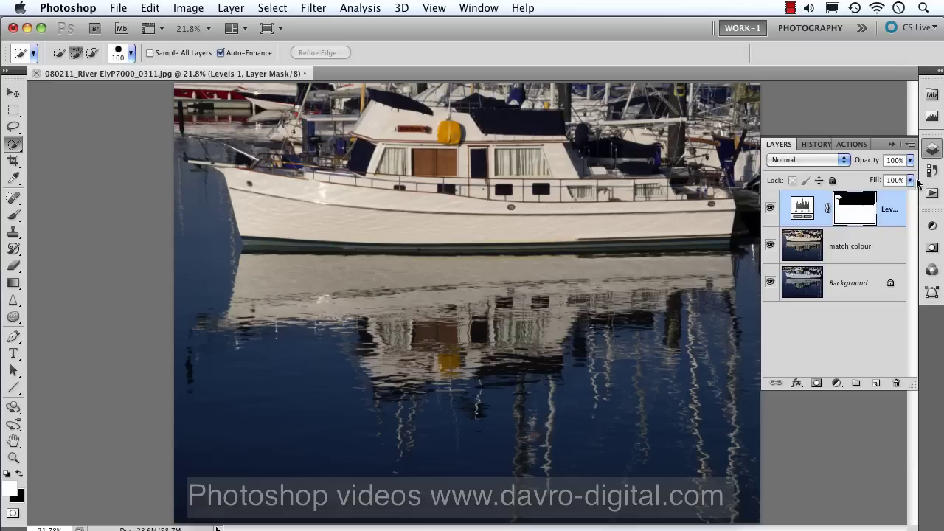
# Drag Levels 1's white point left using the clipping preview, then nudge the midtones
pyautogui.click(932, 225)
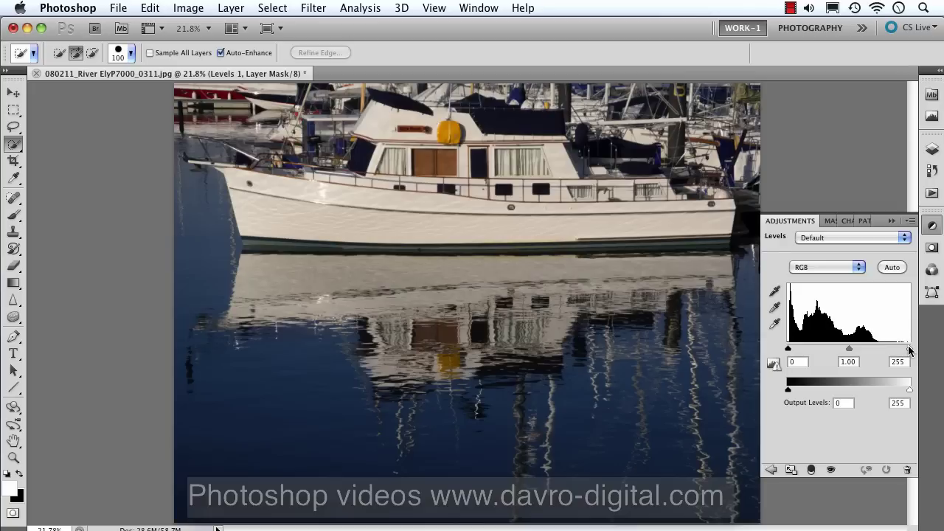
pyautogui.moveTo(906, 346); pyautogui.dragTo(903, 346)
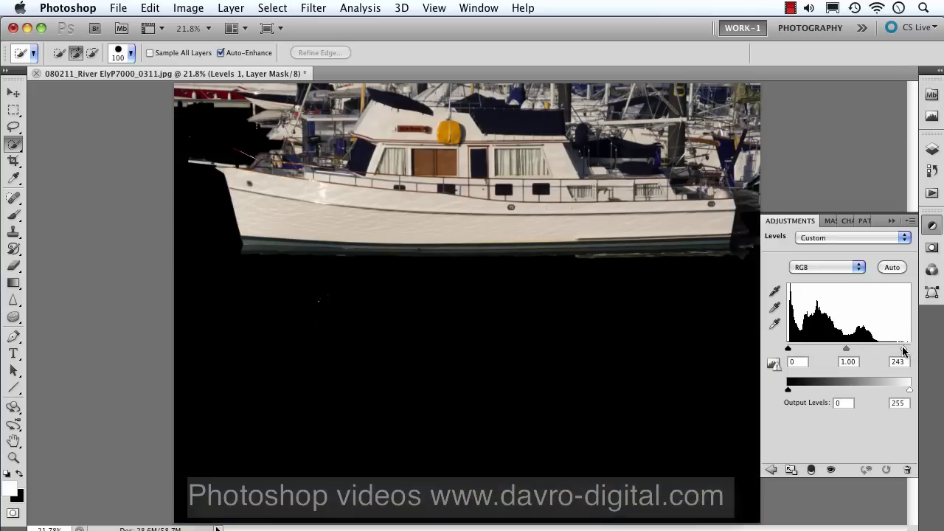
pyautogui.moveTo(903, 351); pyautogui.dragTo(852, 347)
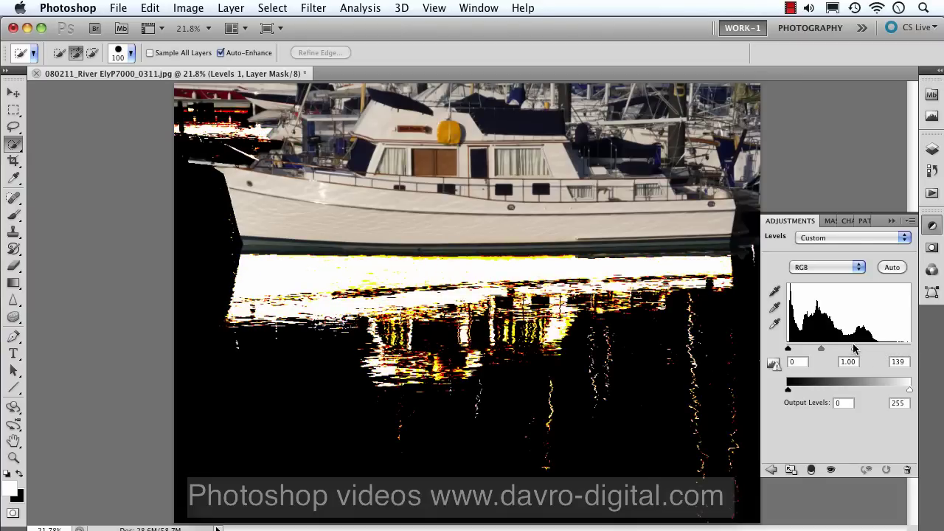
pyautogui.moveTo(854, 348); pyautogui.dragTo(880, 352)
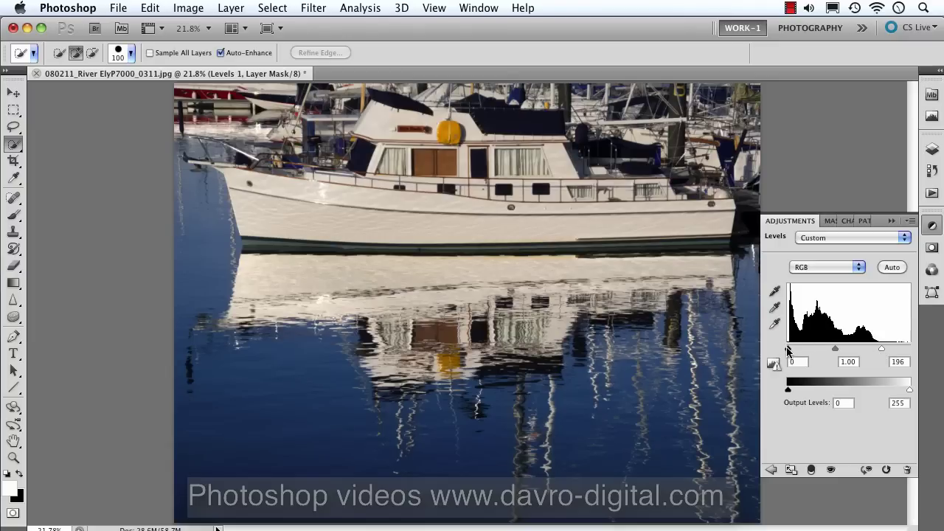
pyautogui.moveTo(788, 352)
pyautogui.mouseDown()
pyautogui.moveTo(801, 352)
pyautogui.moveTo(790, 351)
pyautogui.mouseUp()
pyautogui.click(832, 471)
pyautogui.moveTo(835, 349); pyautogui.dragTo(834, 351)
pyautogui.moveTo(833, 351); pyautogui.dragTo(835, 352)
pyautogui.click(931, 150)
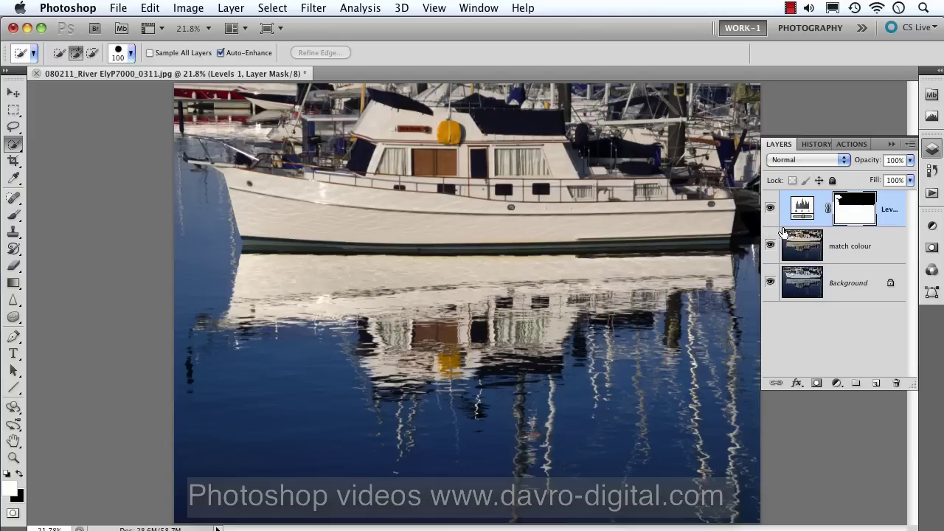
# Feather the Levels 1 water mask by 4 px in the Masks panel
pyautogui.click(932, 248)
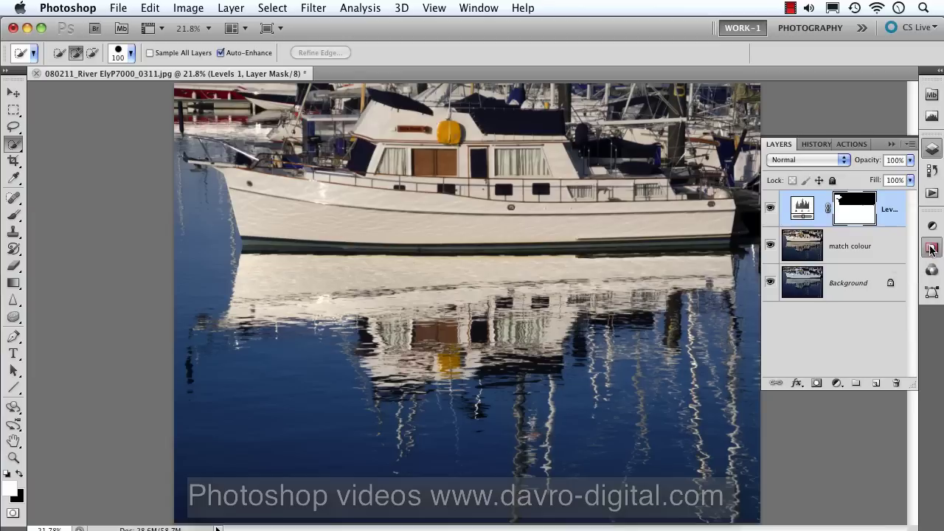
pyautogui.click(768, 315)
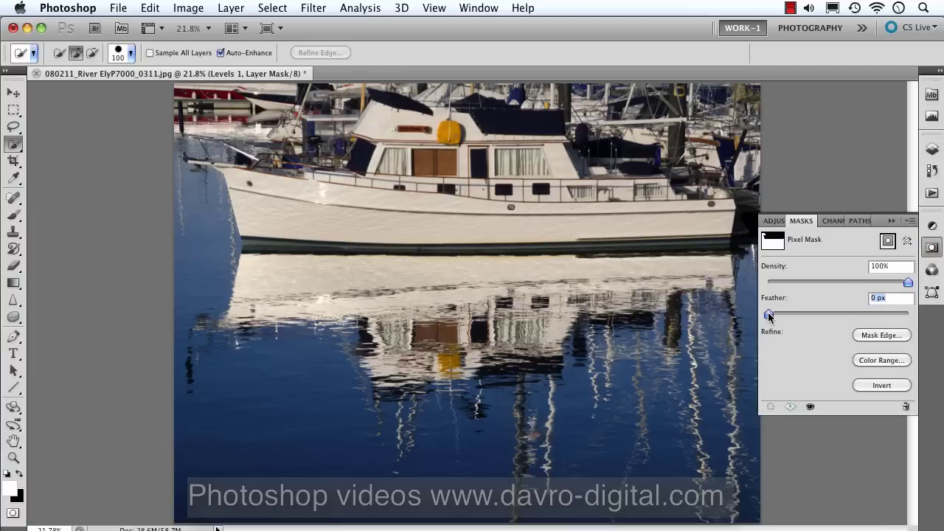
pyautogui.moveTo(768, 315); pyautogui.dragTo(785, 315)
pyautogui.moveTo(797, 313); pyautogui.dragTo(796, 314)
pyautogui.click(931, 149)
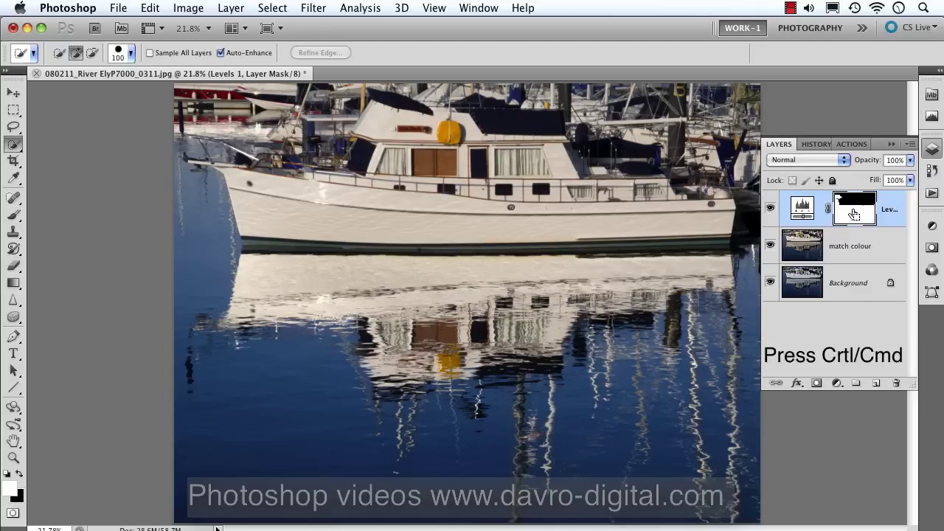
# Load the Levels 1 mask as a selection and invert it to cover the boat area
pyautogui.keyDown('ctrl'); pyautogui.click(853, 214); pyautogui.keyUp('ctrl')
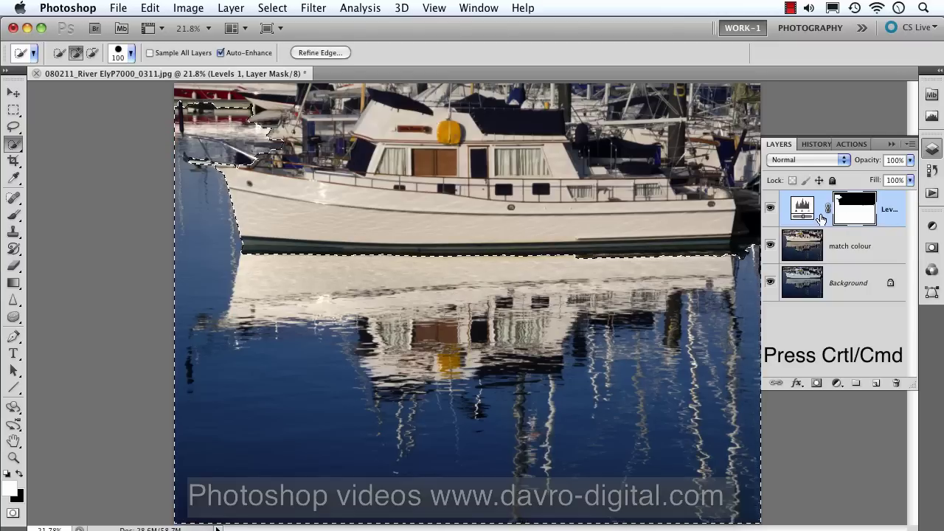
pyautogui.click(272, 7)
pyautogui.click(285, 67)
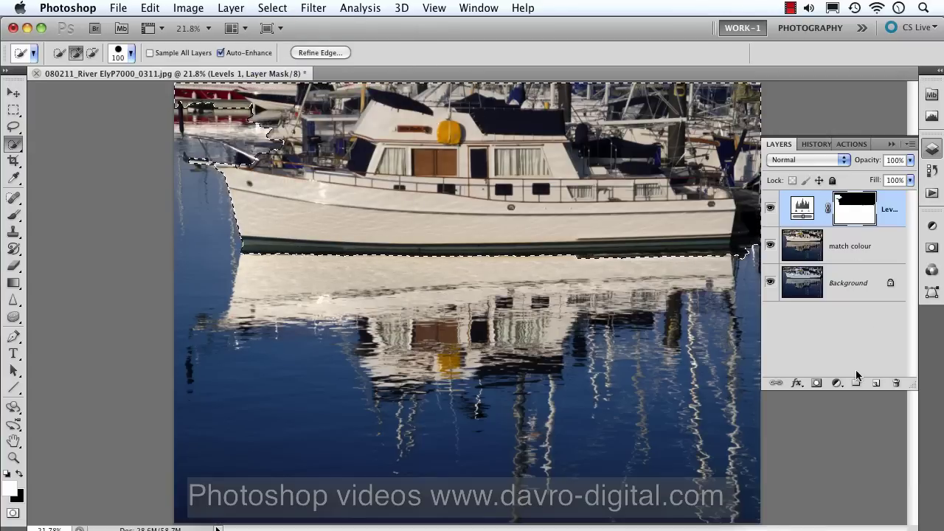
pyautogui.click(836, 383)
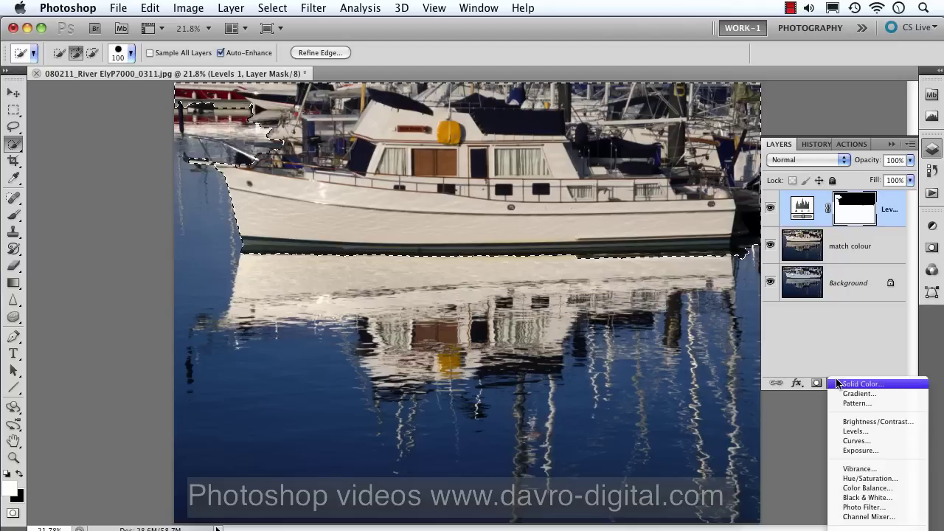
# Add a Levels 2 layer with the white point at 240 and midtones near 1.03
pyautogui.click(852, 431)
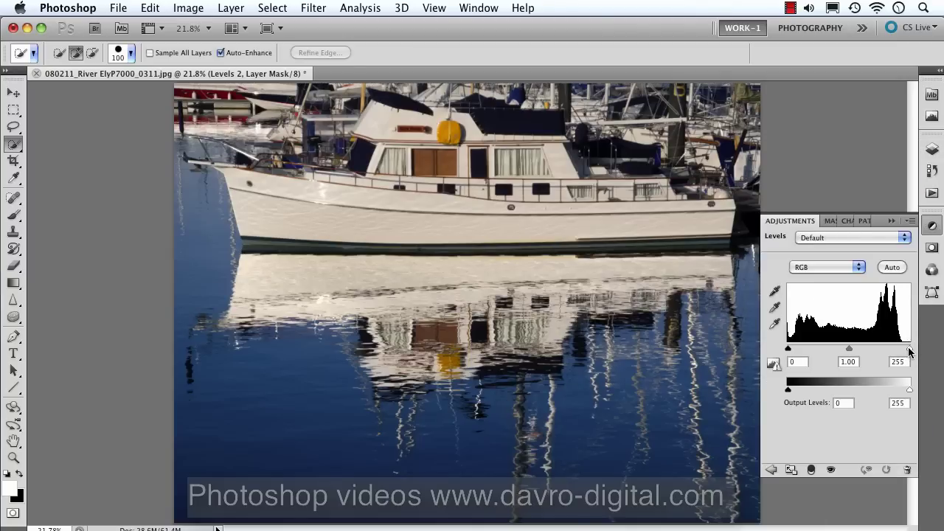
pyautogui.moveTo(910, 349); pyautogui.dragTo(906, 351)
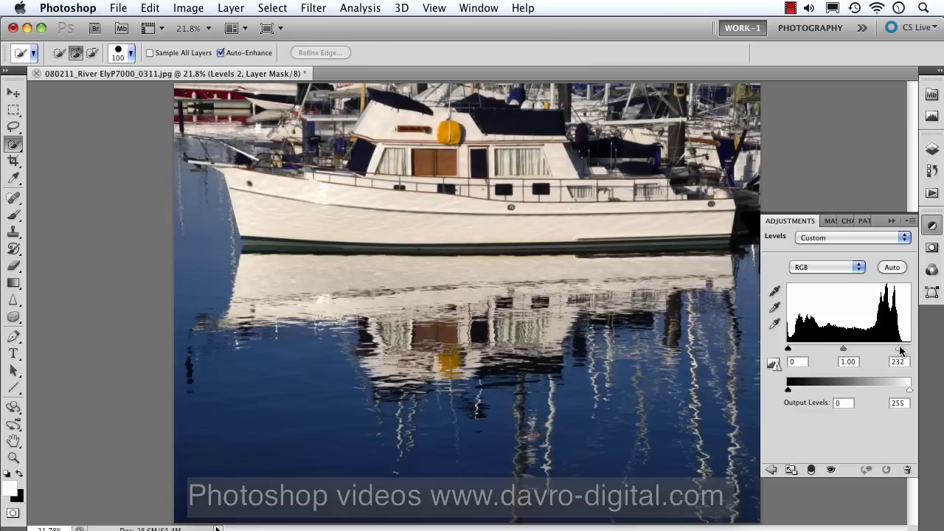
pyautogui.keyDown('alt'); pyautogui.click(905, 352); pyautogui.keyUp('alt')
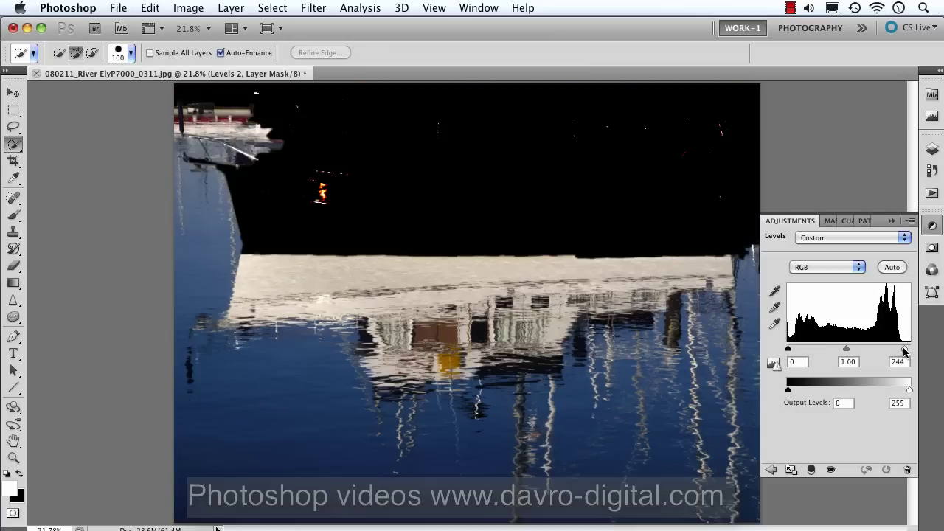
pyautogui.moveTo(903, 352); pyautogui.dragTo(903, 348)
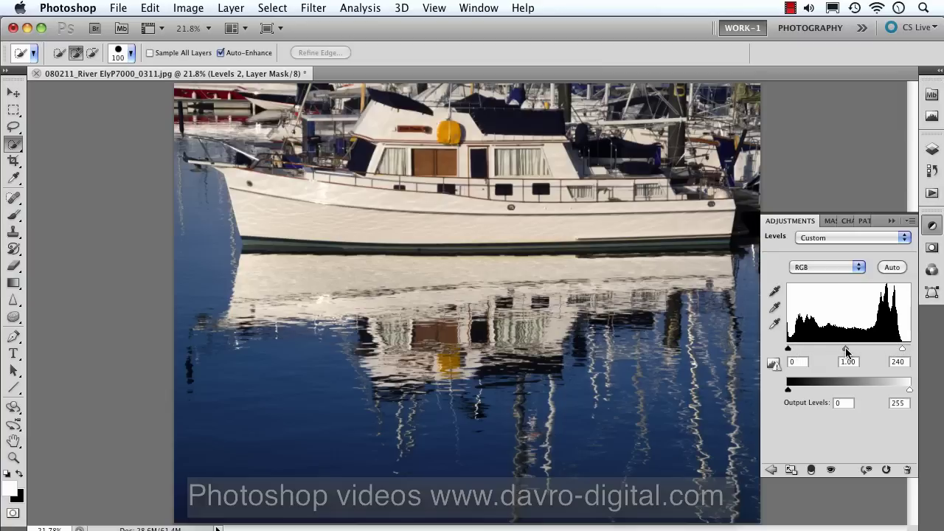
pyautogui.moveTo(841, 346); pyautogui.dragTo(844, 346)
# In the Layers panel, toggle the boat Levels layer and the Background-only view to compare
pyautogui.click(932, 149)
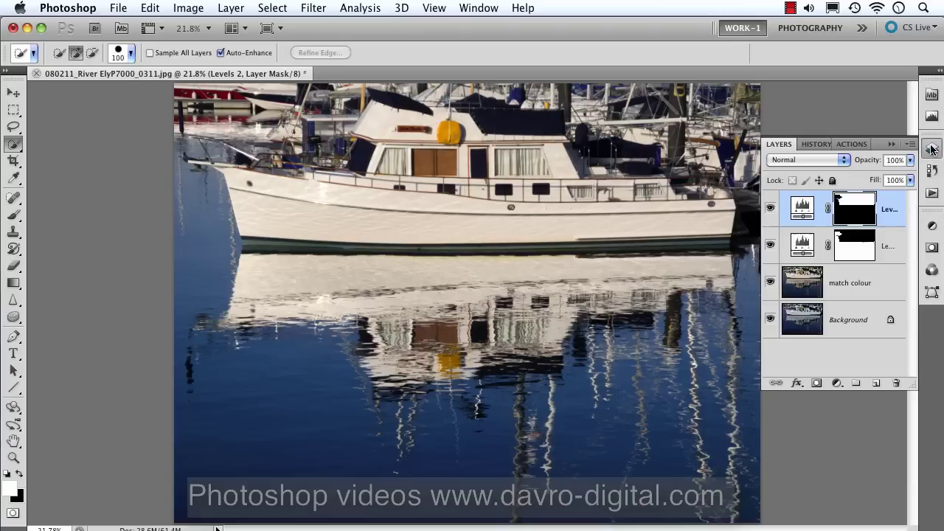
pyautogui.click(770, 209)
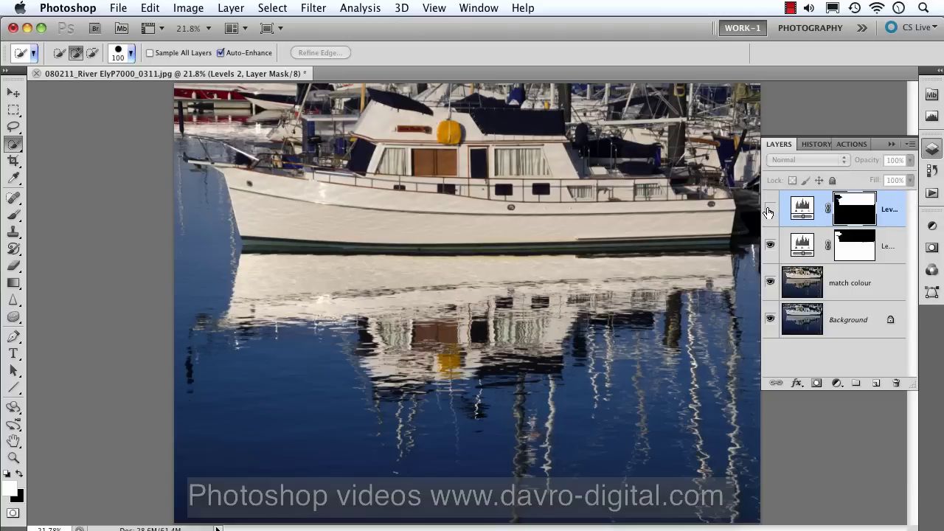
pyautogui.click(770, 210)
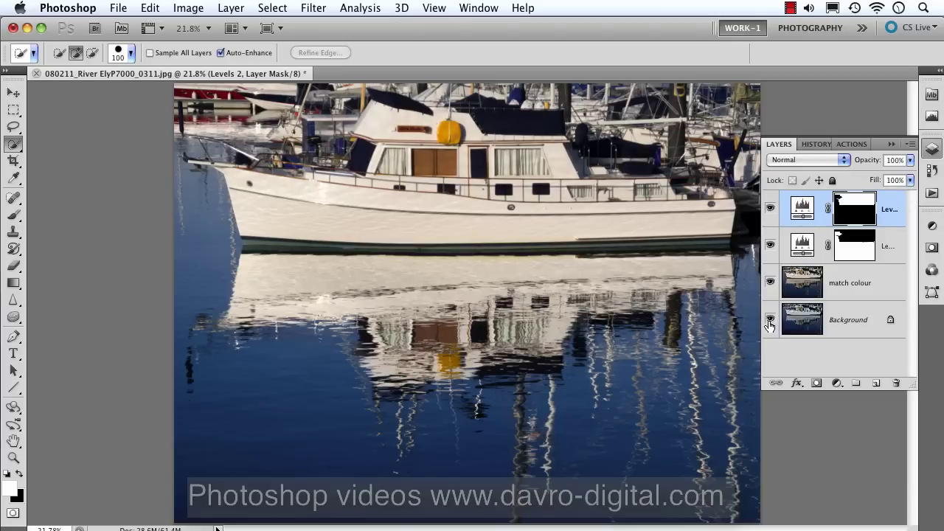
pyautogui.keyDown('alt'); pyautogui.click(770, 320); pyautogui.keyUp('alt')
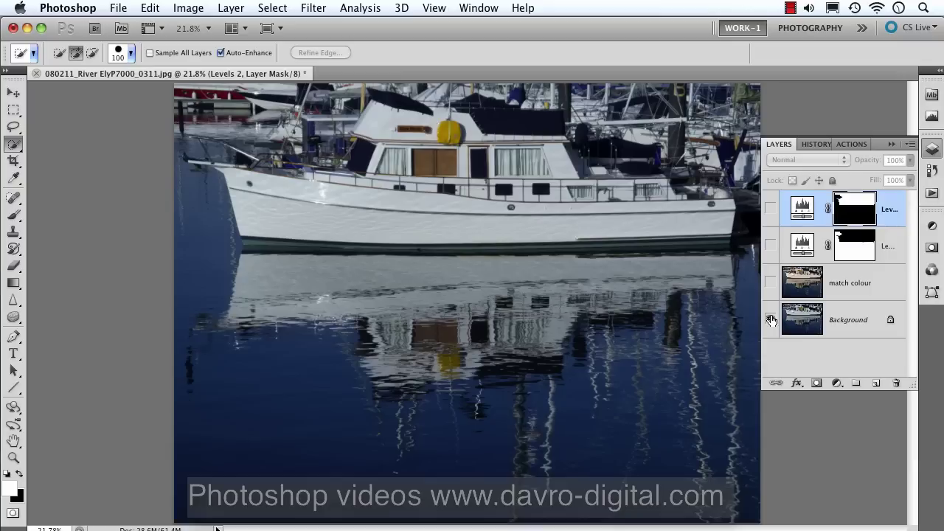
pyautogui.keyDown('alt'); pyautogui.click(770, 320); pyautogui.keyUp('alt')
# Hide and reshow the match colour, water Levels and boat Levels layers to compare their effects
pyautogui.click(769, 283)
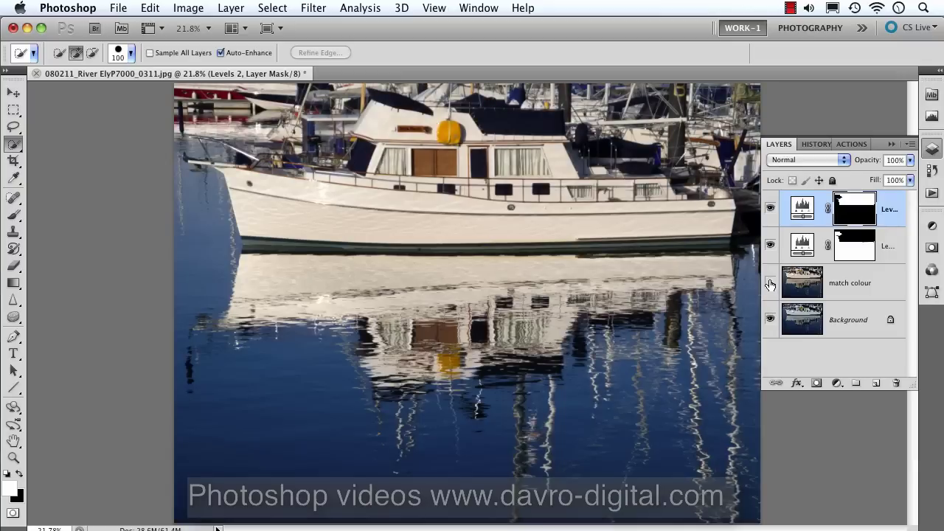
pyautogui.click(770, 284)
pyautogui.click(771, 284)
pyautogui.click(769, 246)
pyautogui.click(769, 246)
pyautogui.click(769, 209)
pyautogui.click(770, 211)
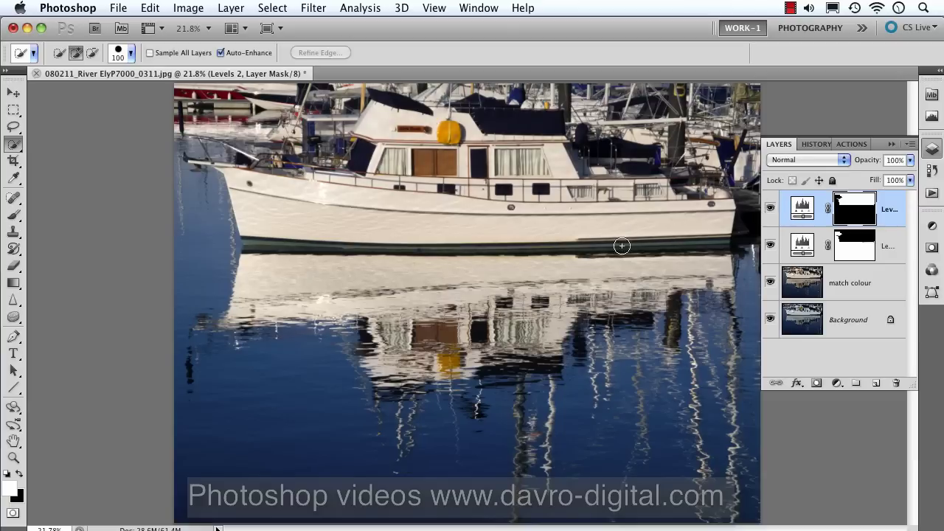